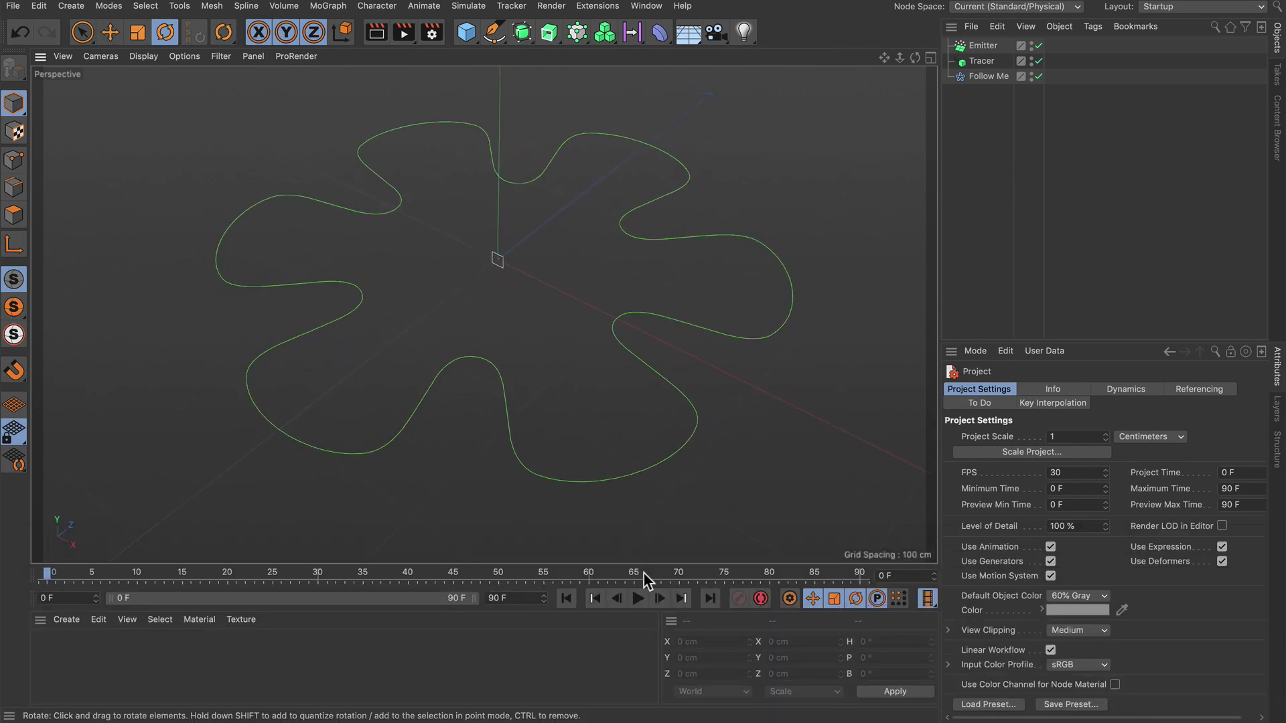
Play the particle animation without any forces, stop it and return to the first frame
click(638, 598)
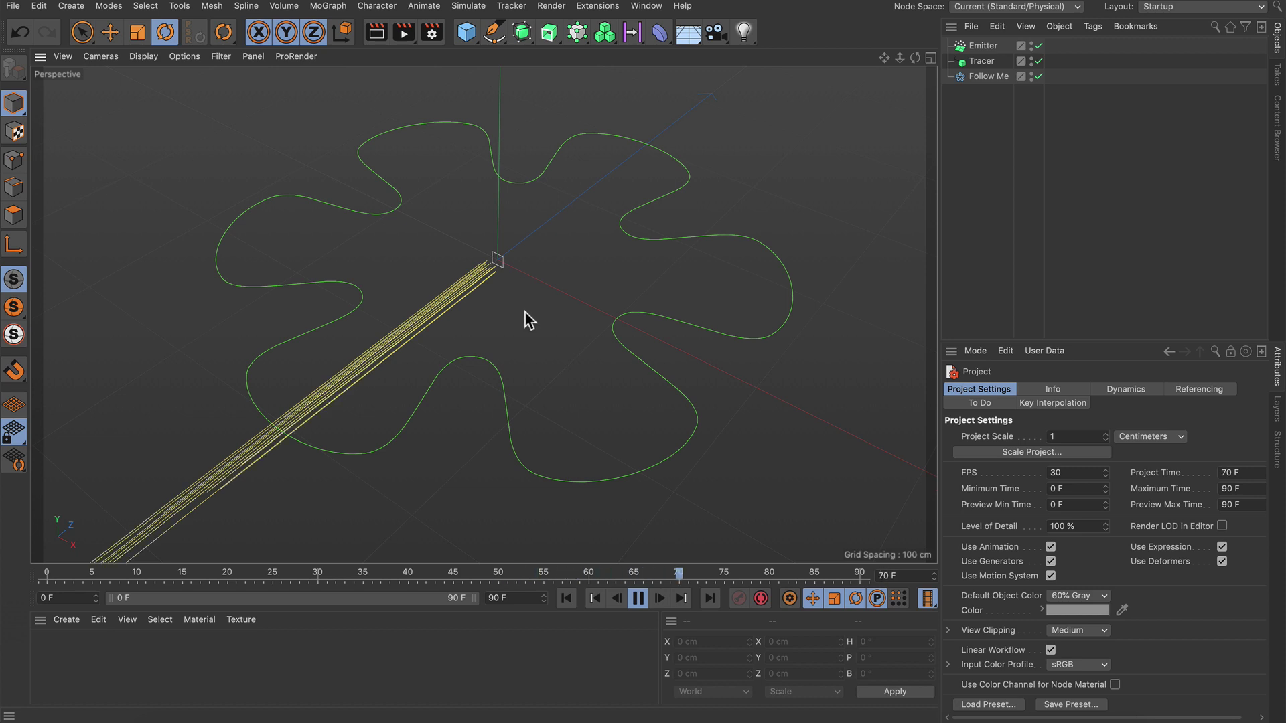
click(637, 598)
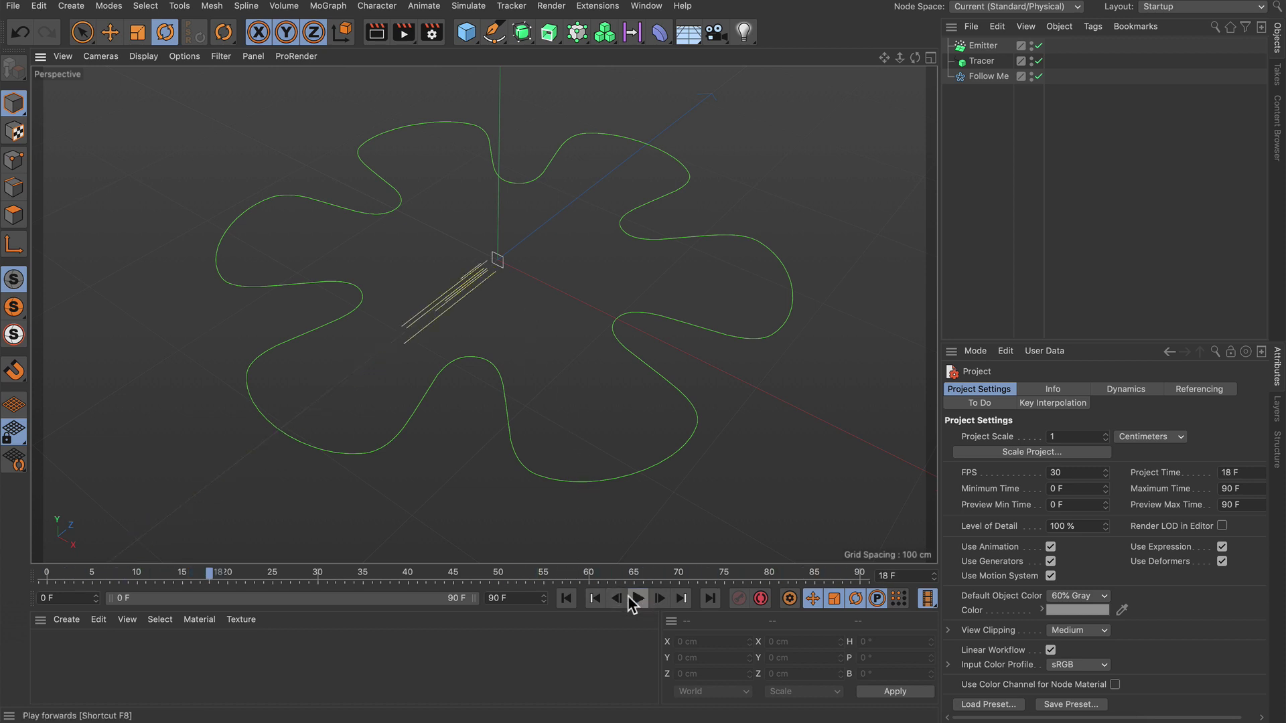
click(566, 598)
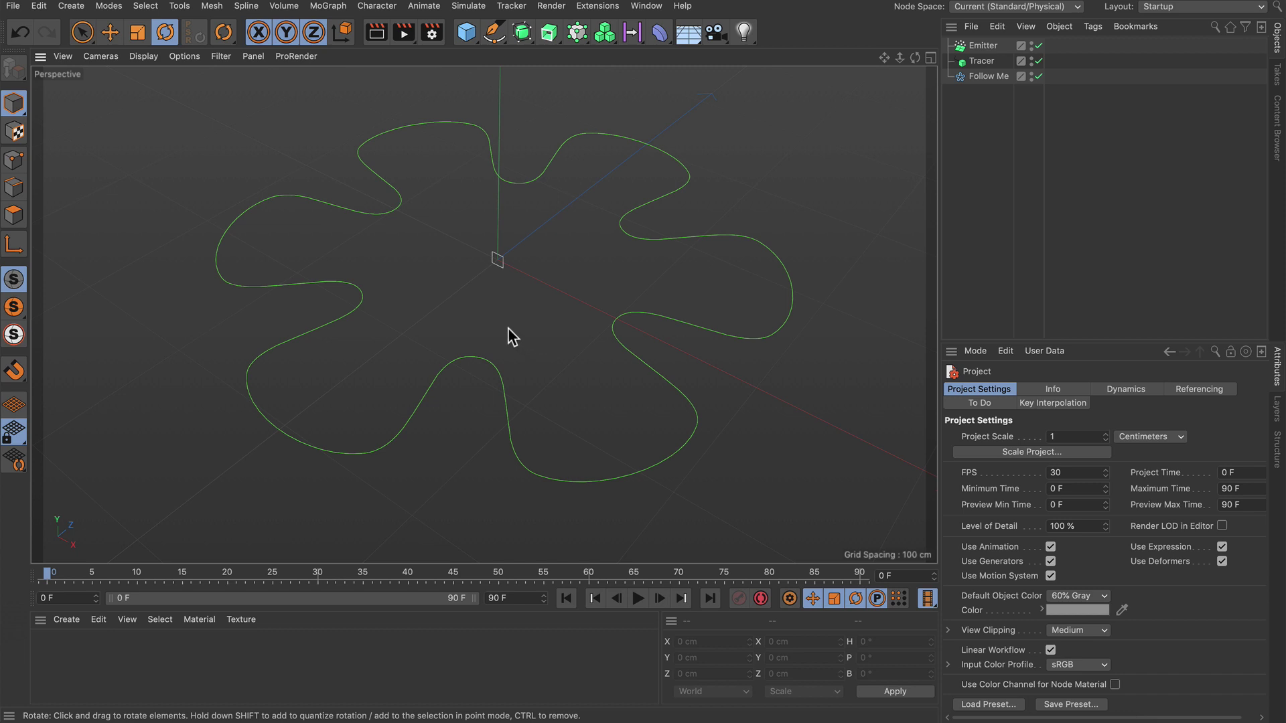
Add a Field Force object to the scene
click(469, 6)
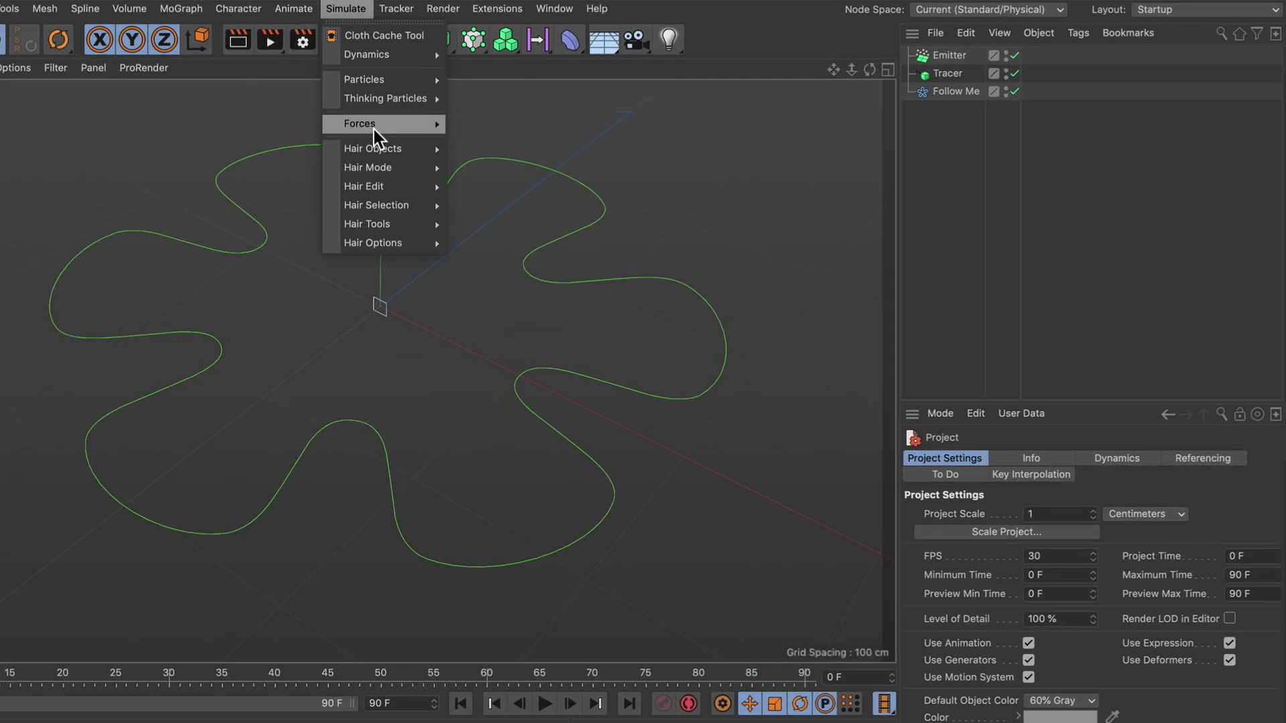
mouse_move(374, 130)
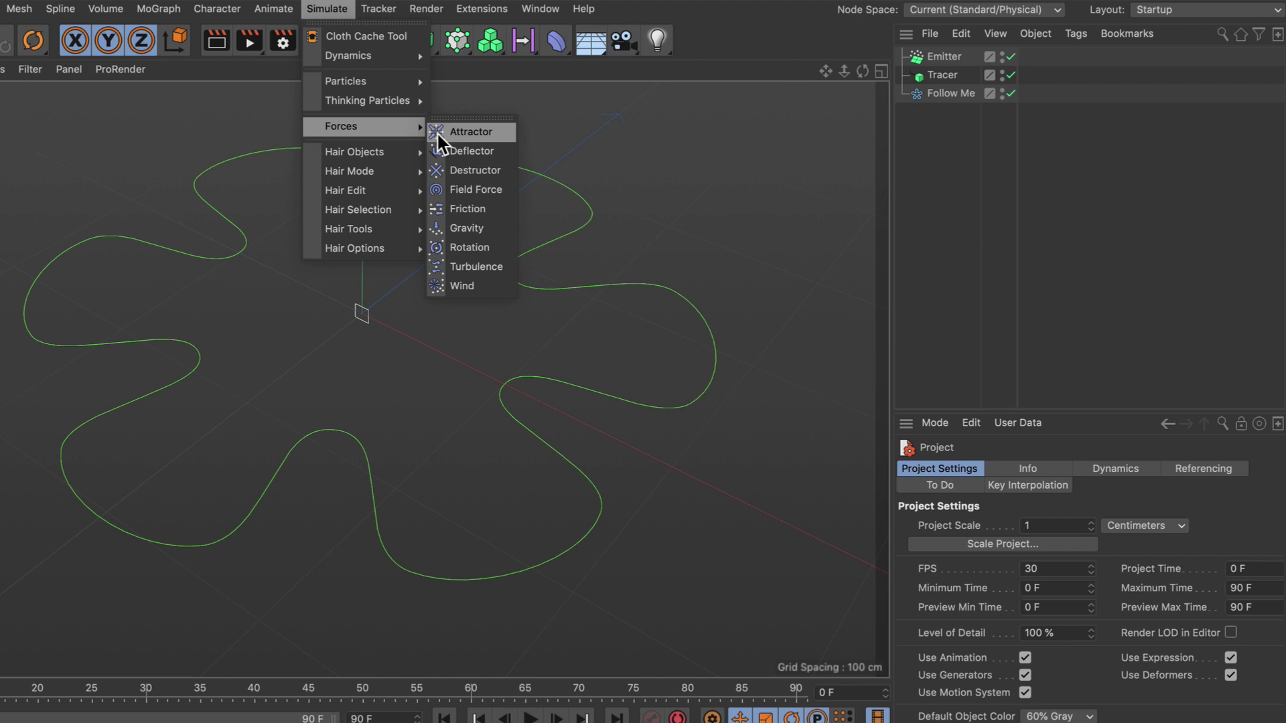
click(477, 190)
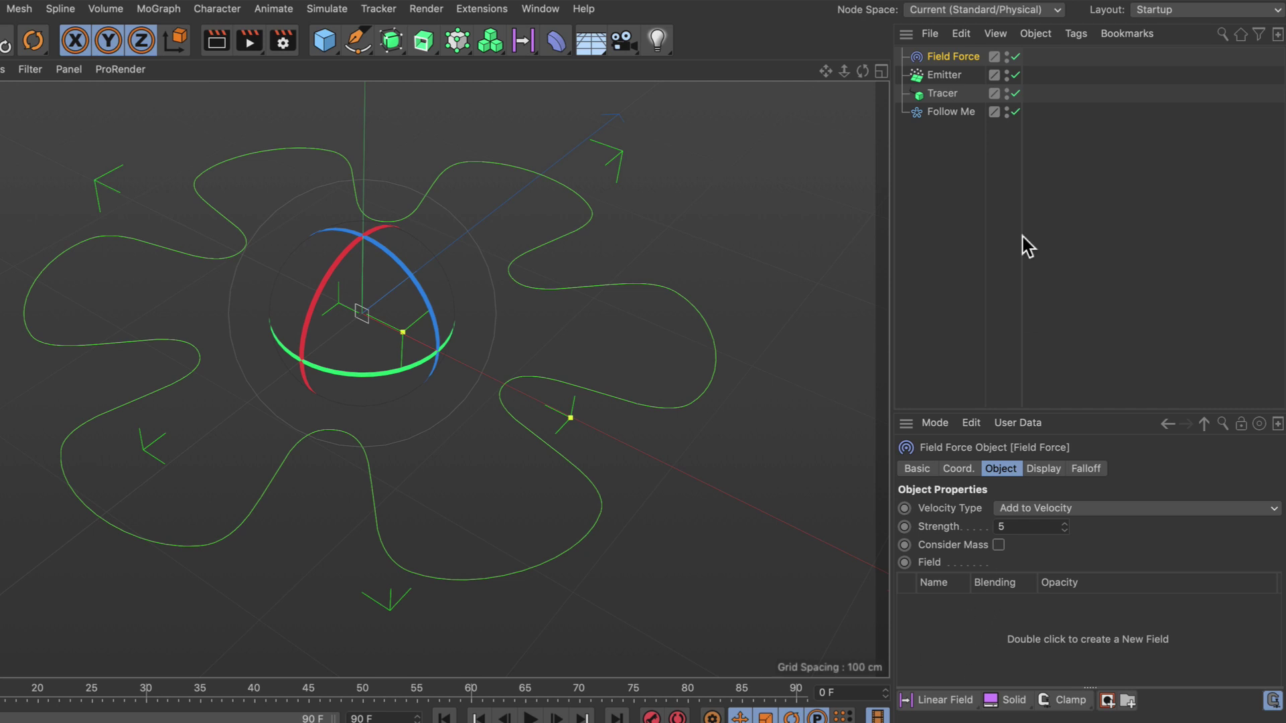
Add the Follow Me spline to the Field Force's field list and set its remapping Min to 100%
drag(990, 588, 980, 612)
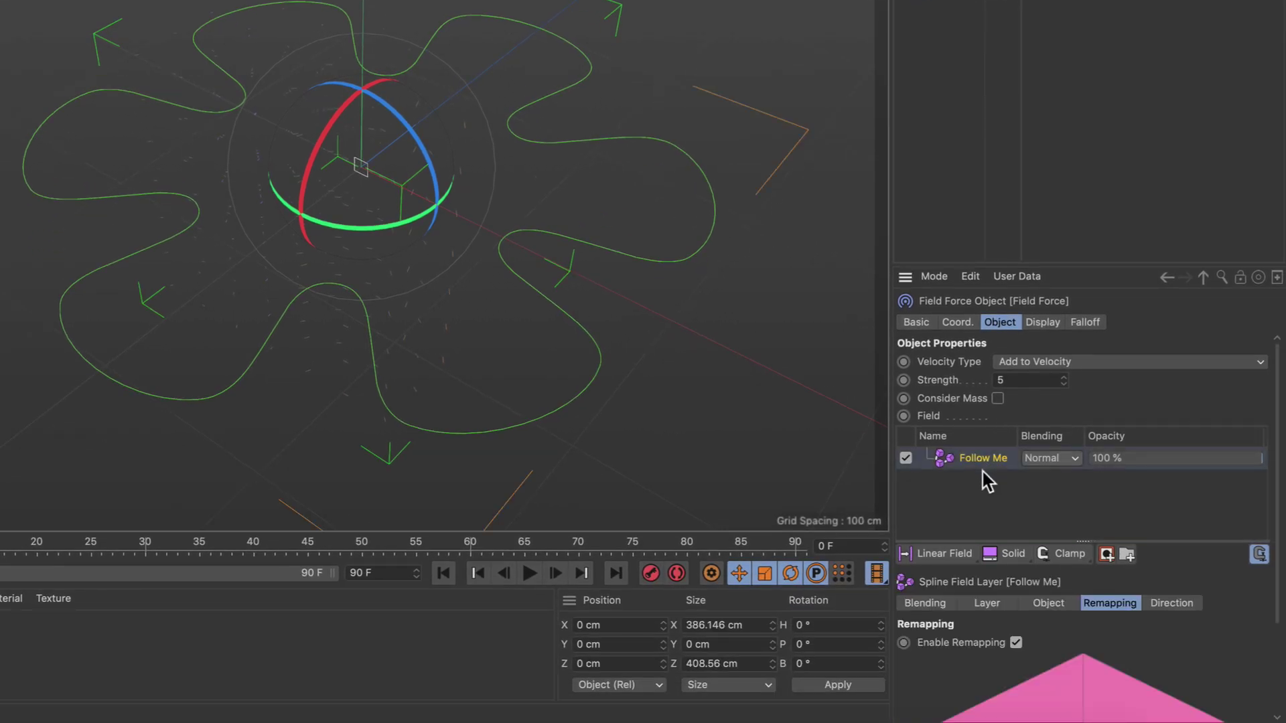
scroll(1279, 533, down, 4)
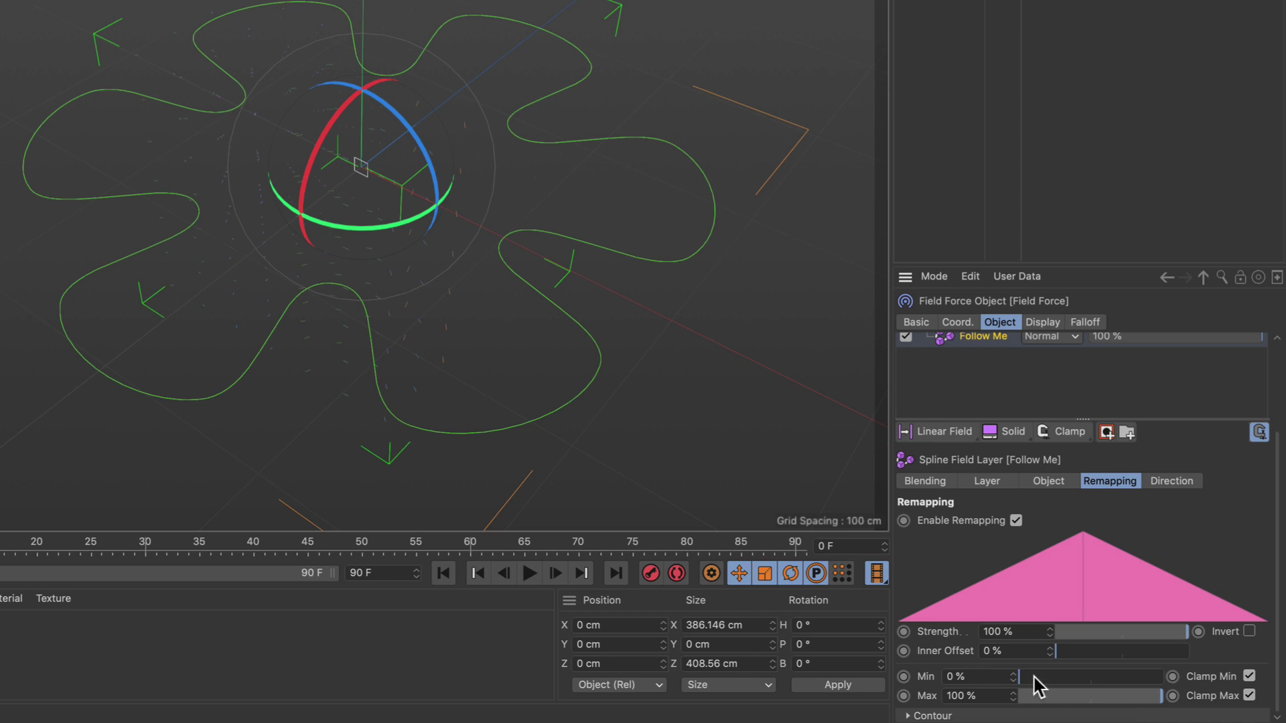
drag(1034, 677, 1190, 680)
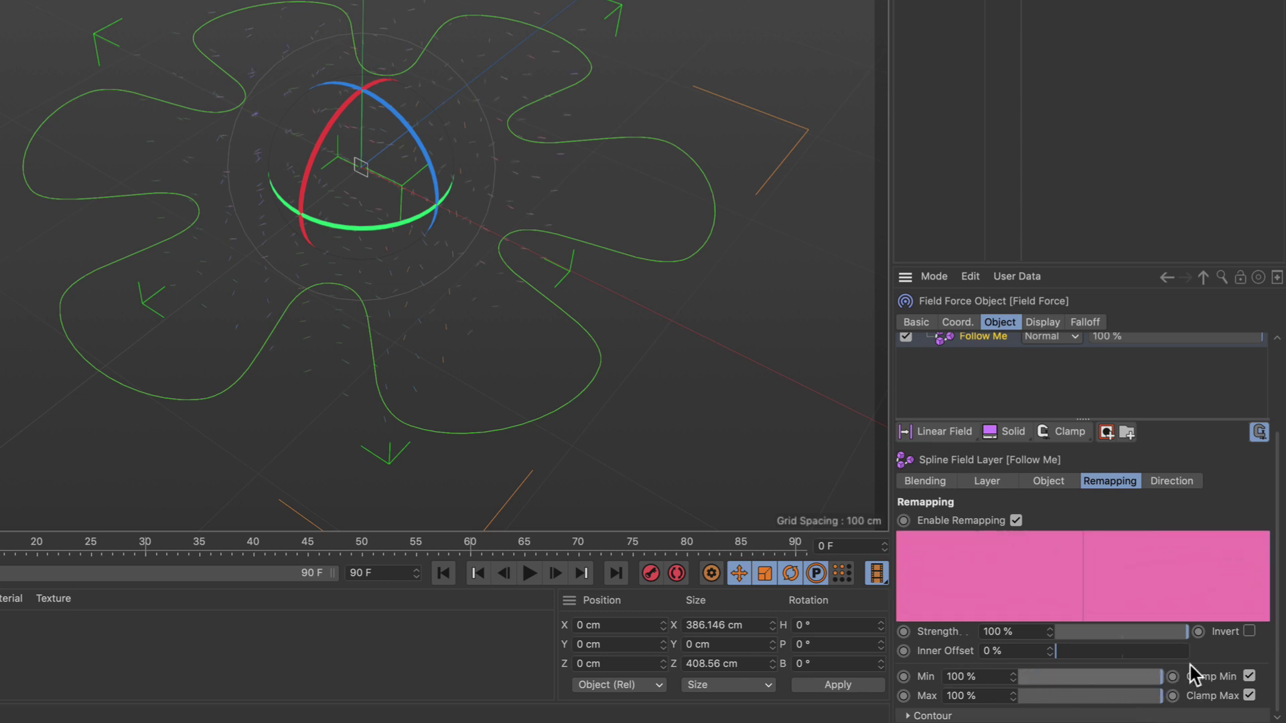
Play the animation to check how the Field Force bends the particle trails, and pause it
click(528, 575)
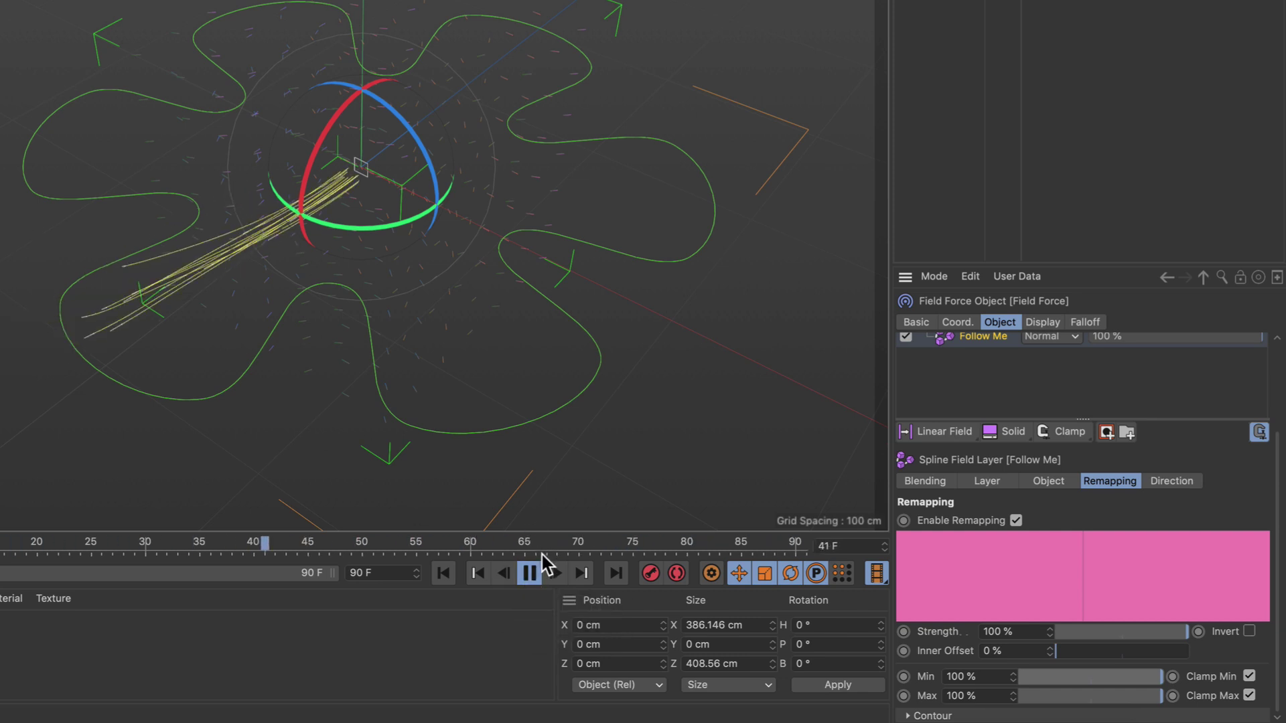
scroll(1276, 475, up, 3)
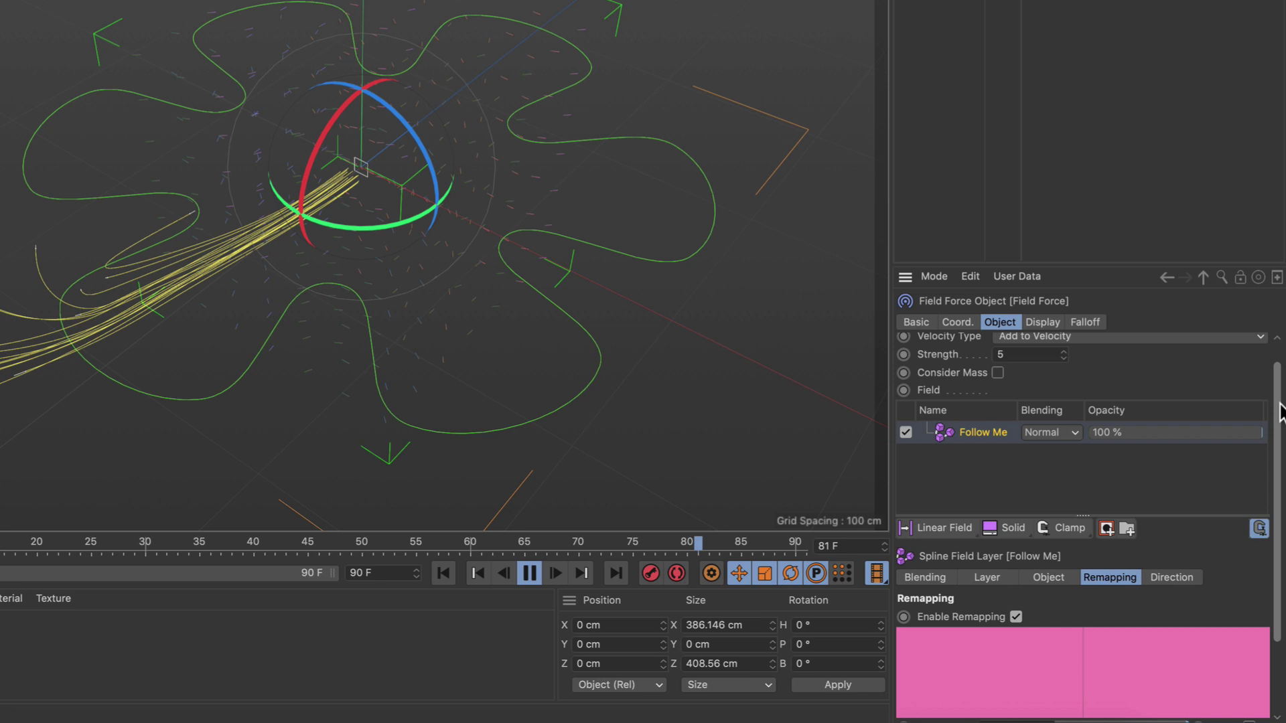
scroll(1281, 411, up, 1)
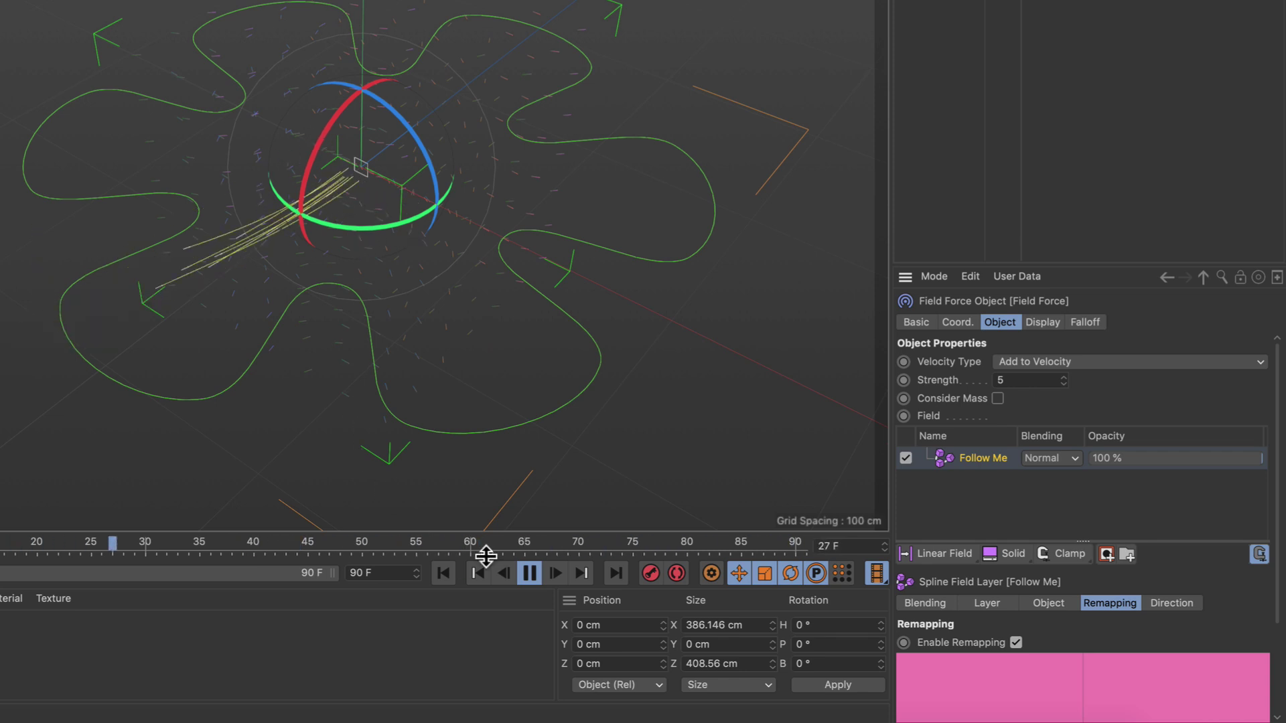
click(529, 572)
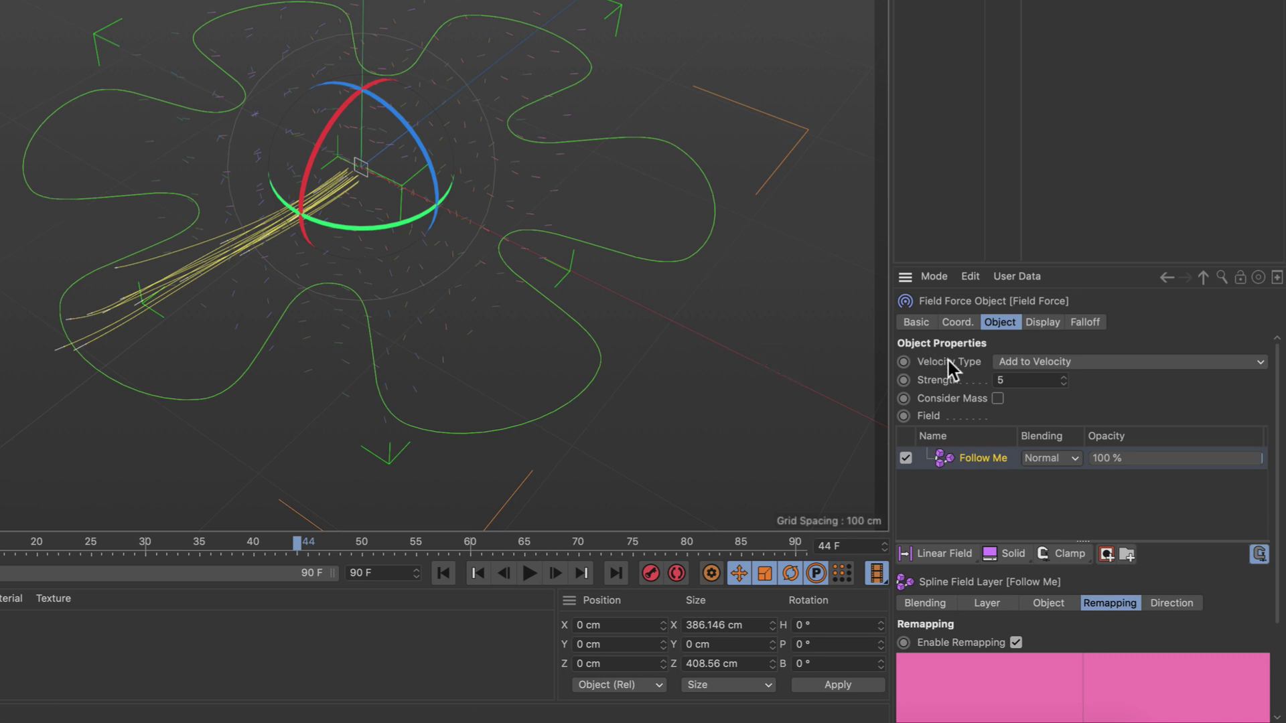
Set the Field Force's velocity type to Change Direction, preview the particle motion and return to the first frame
click(1049, 365)
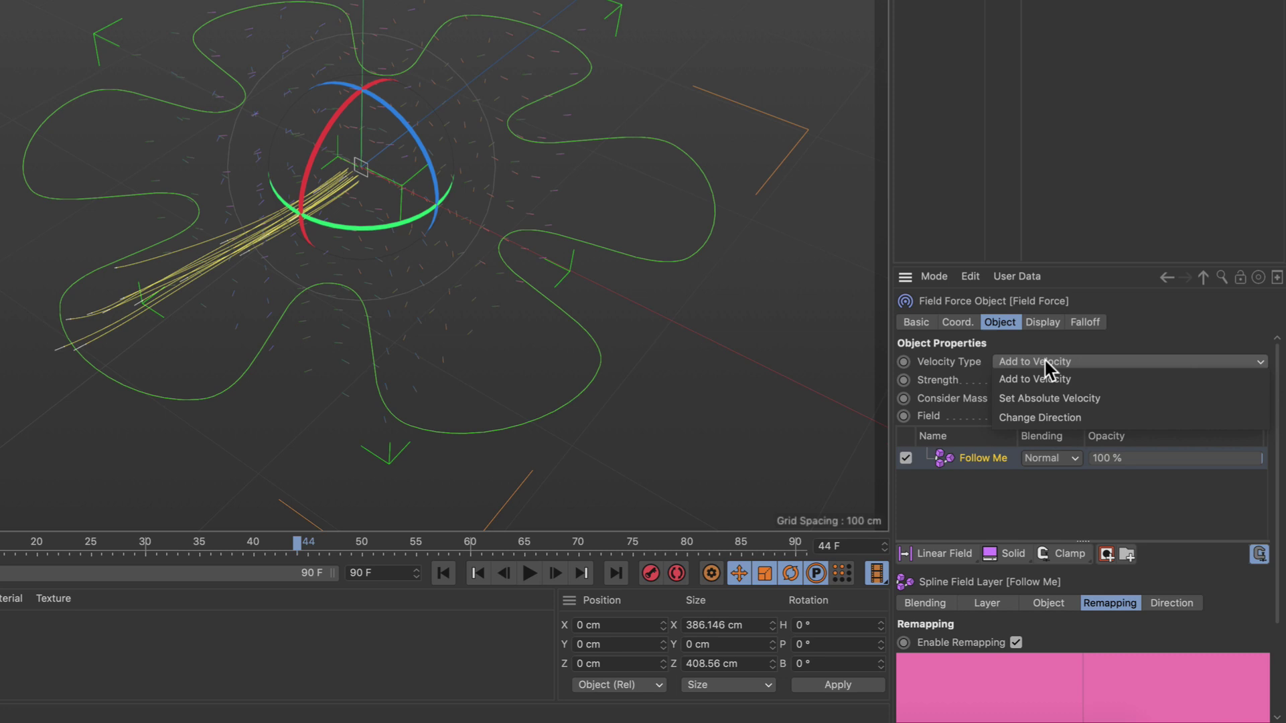
click(1076, 419)
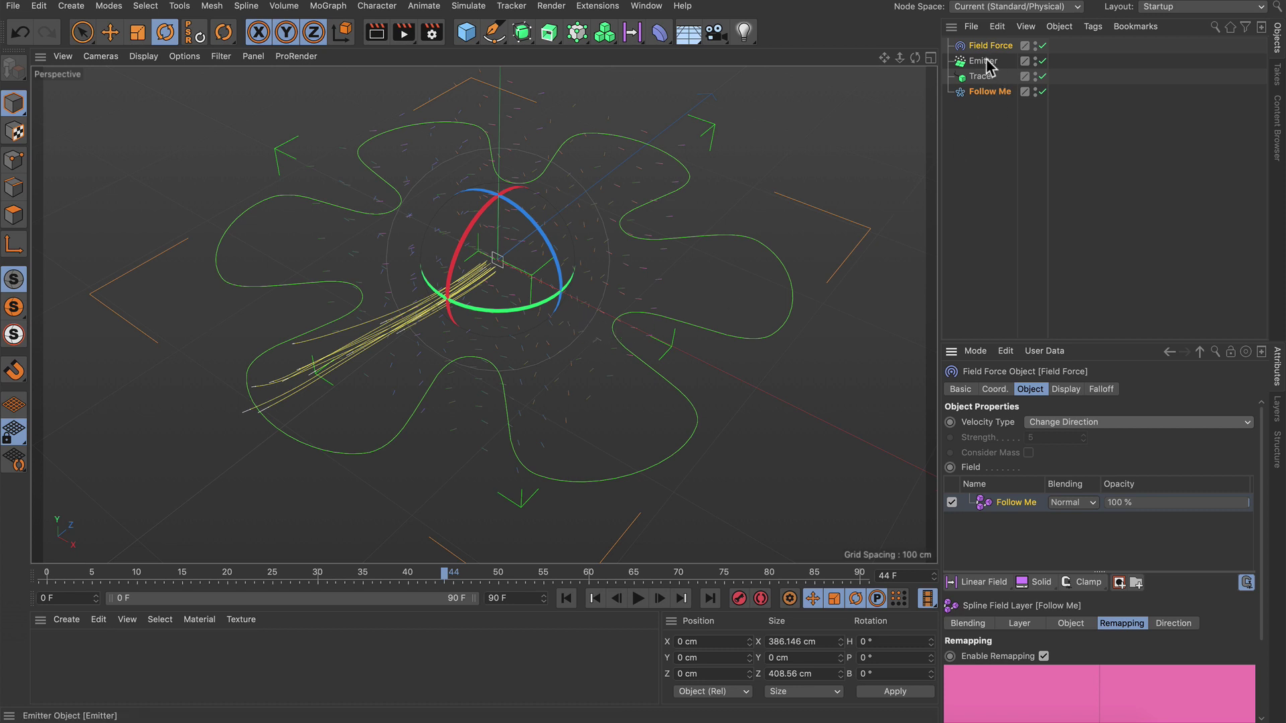
click(636, 599)
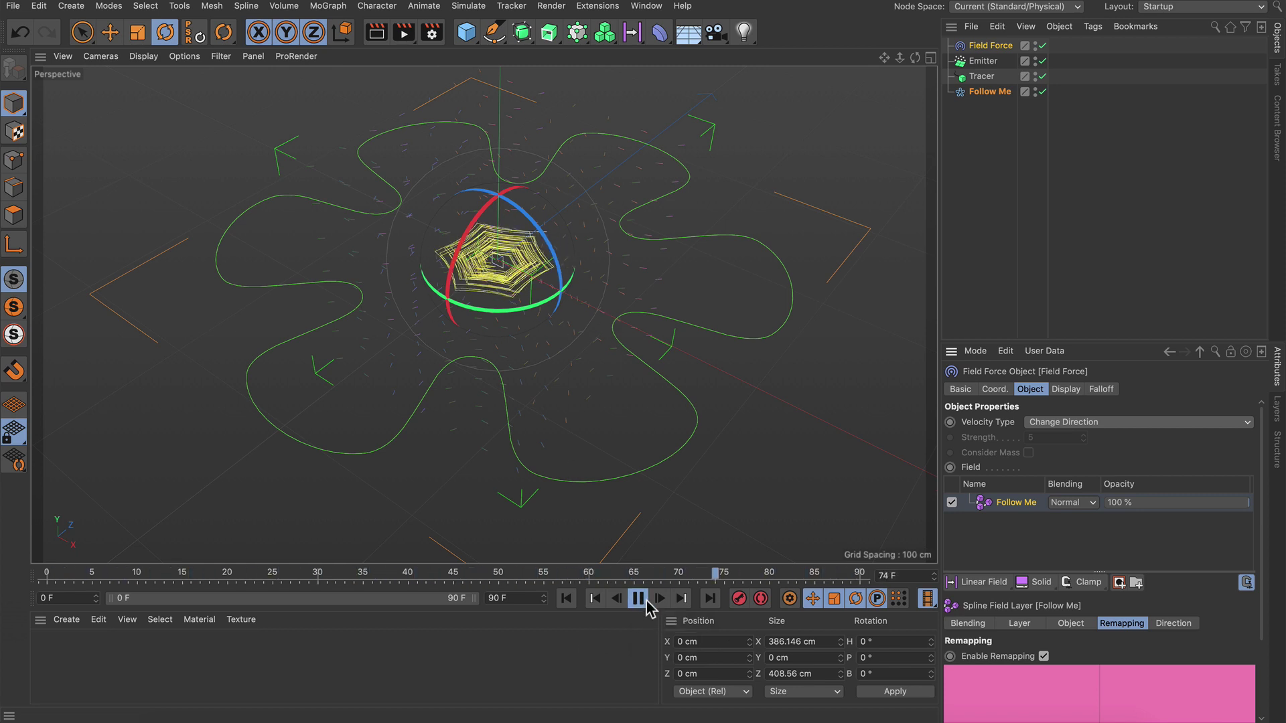
click(636, 598)
click(567, 600)
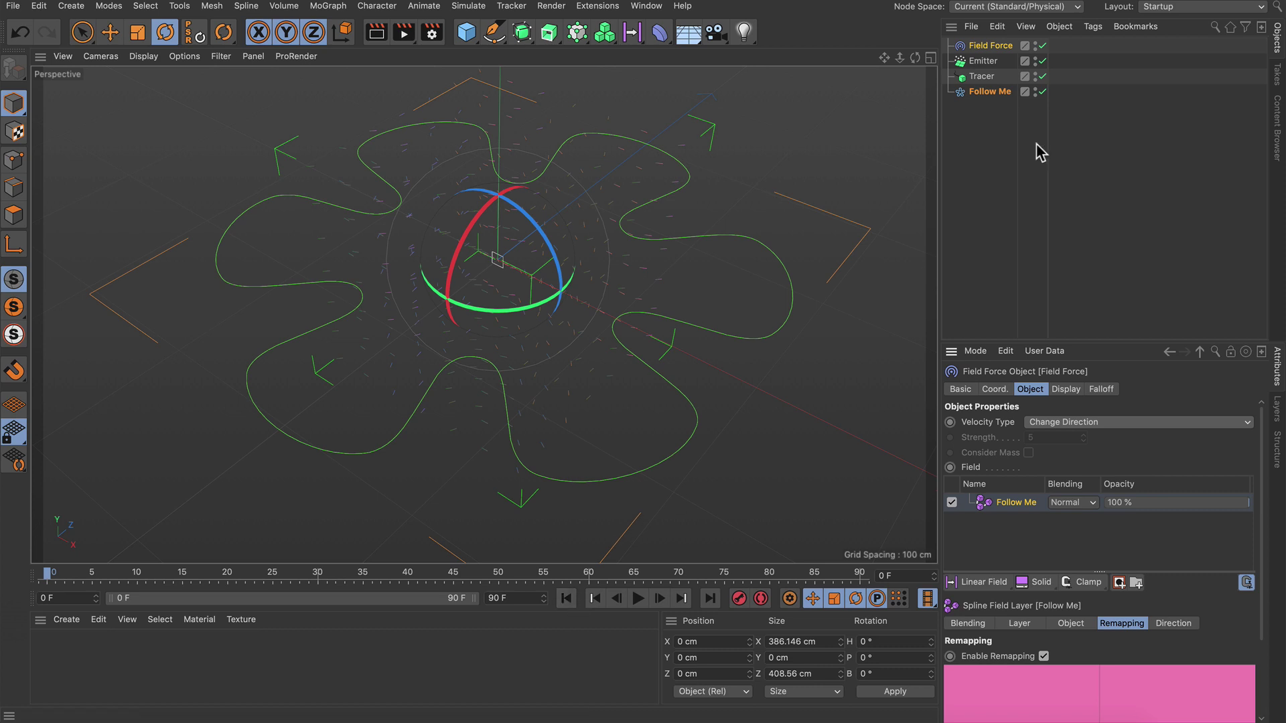
Move the Emitter in the horizontal plane onto the flower spline, to about X 43 cm and Z -113 cm
click(982, 61)
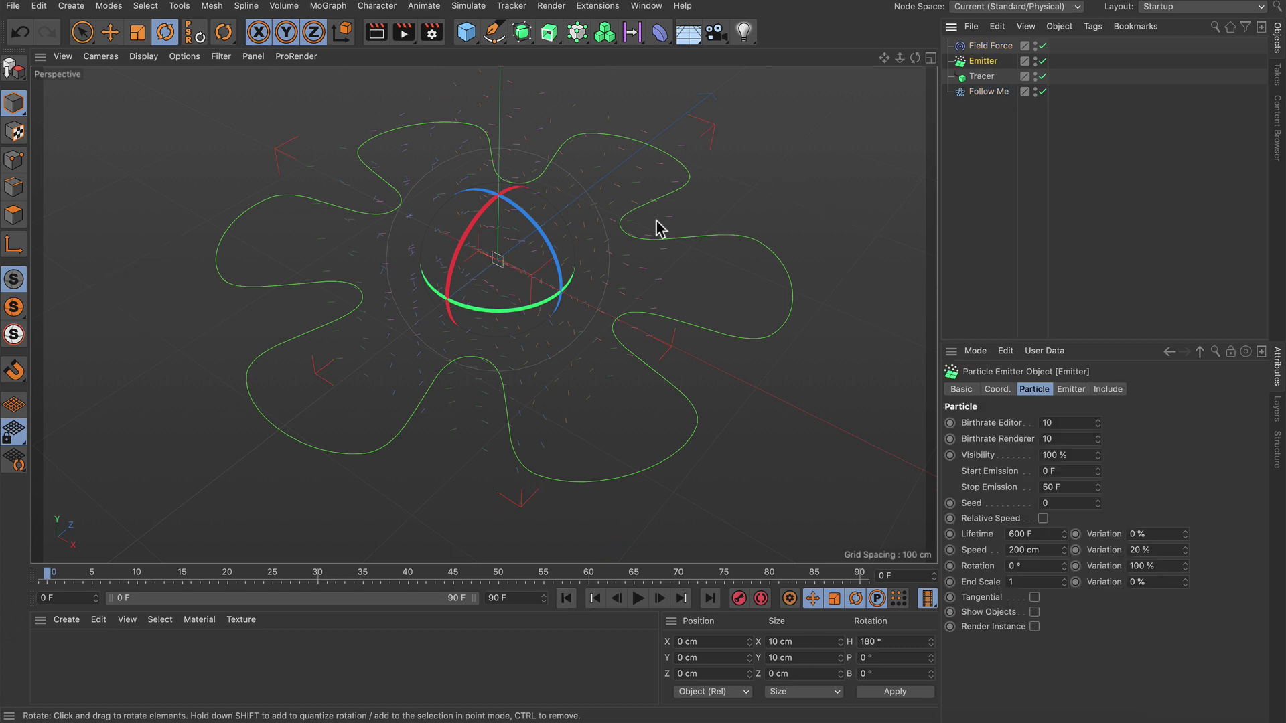
click(110, 32)
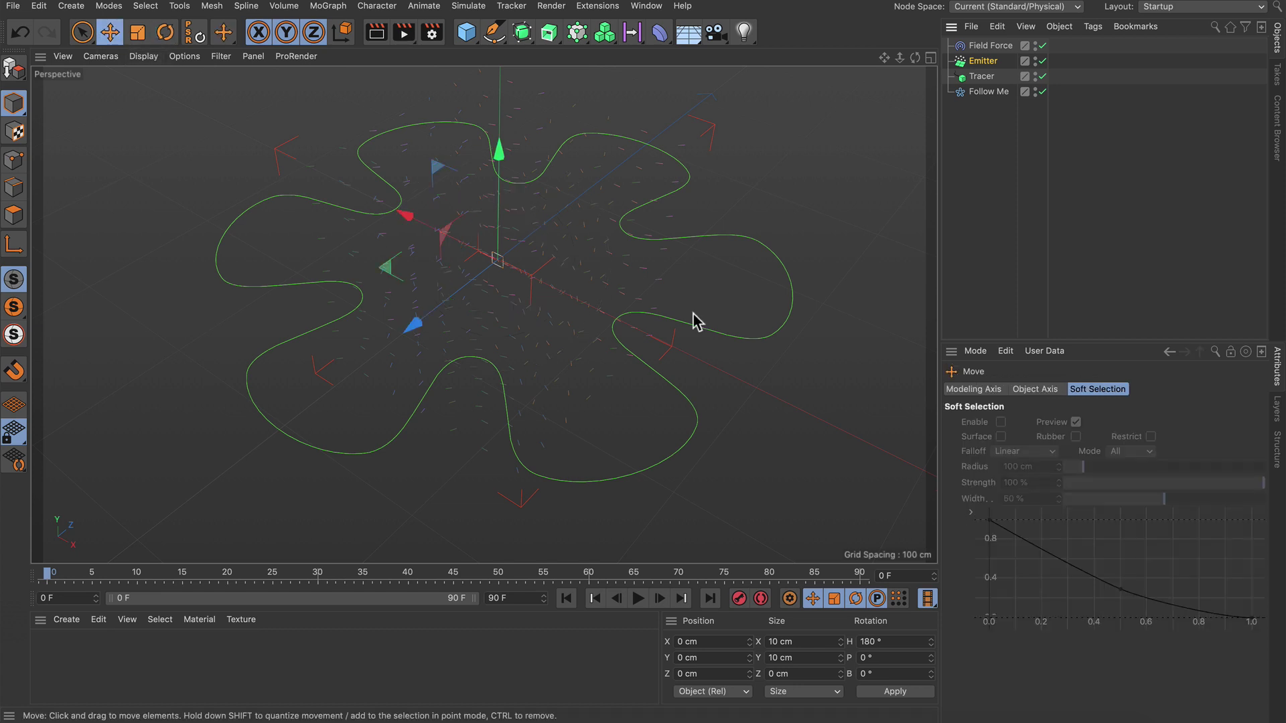
drag(402, 274, 335, 390)
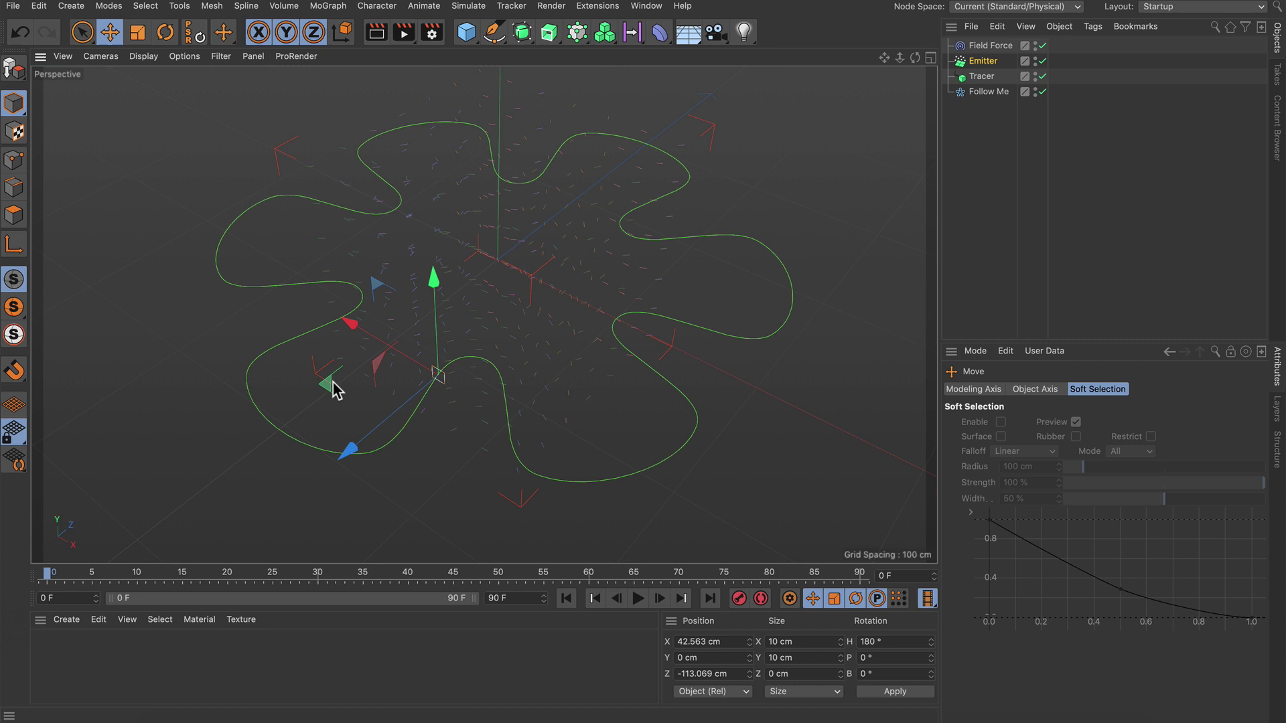
Extend the project end and the preview range to 200 frames while playing the animation, and stop playback
click(637, 598)
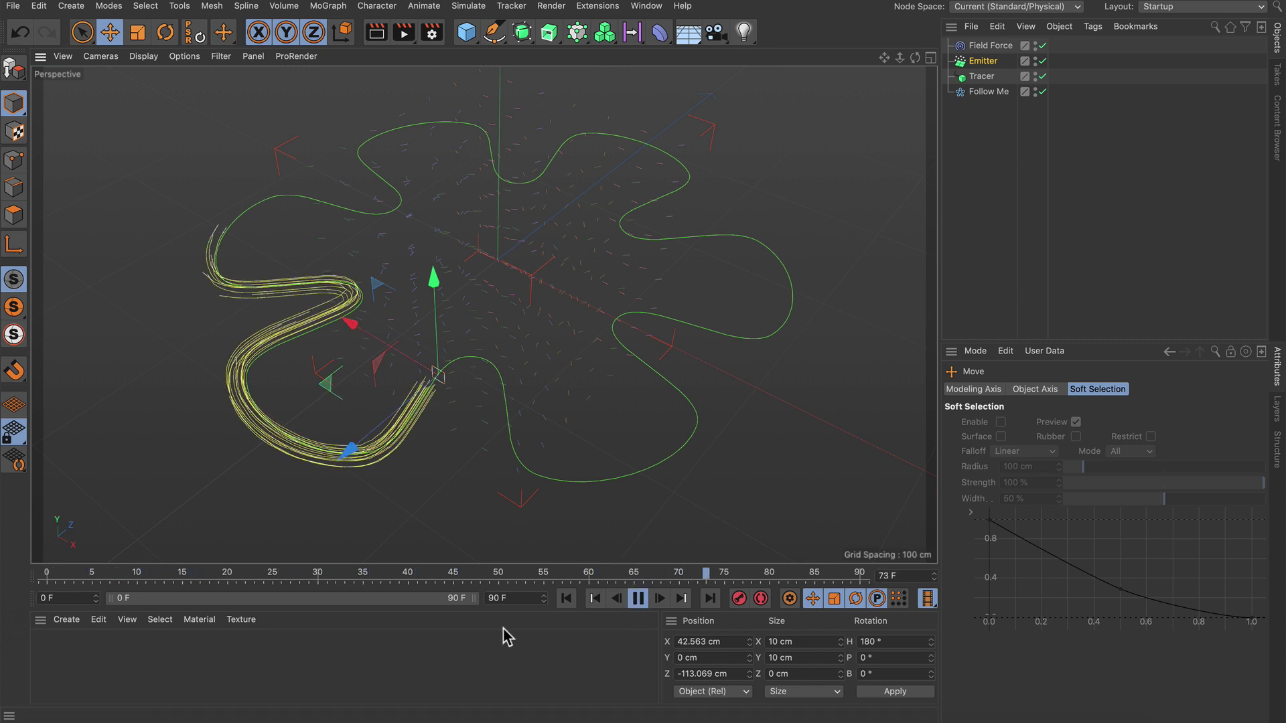
click(522, 604)
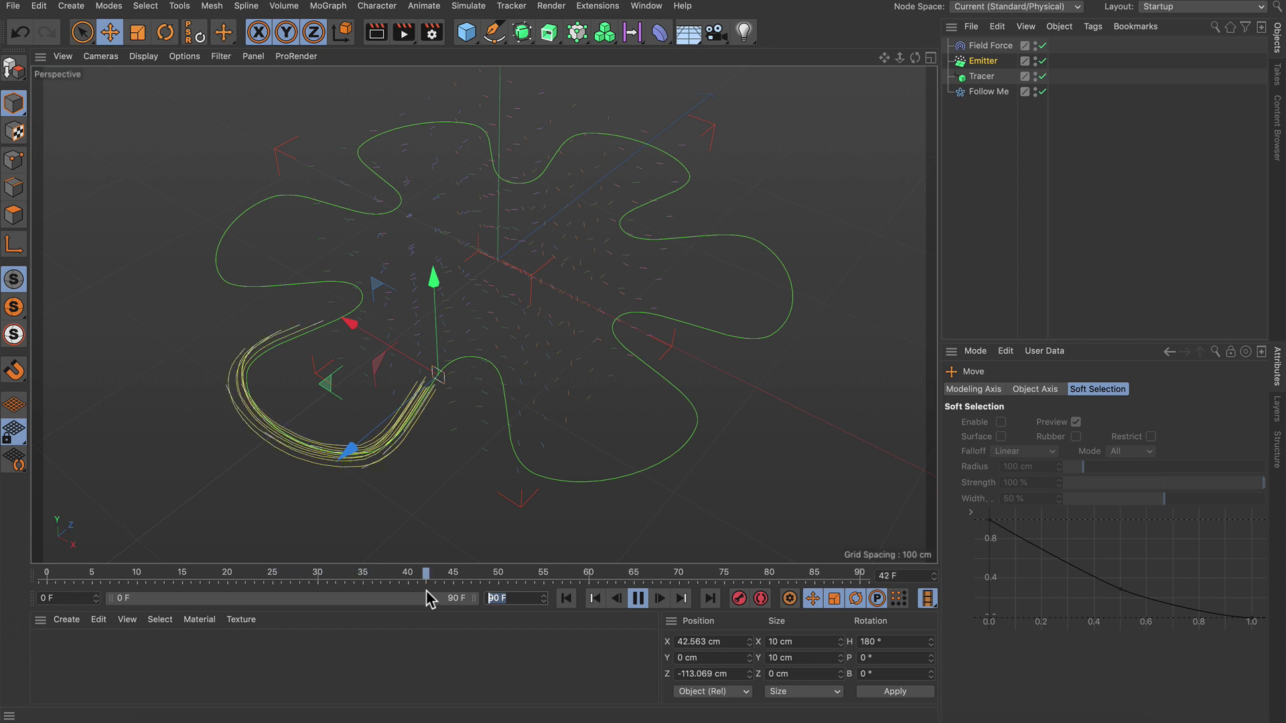
text(200)
key(Return)
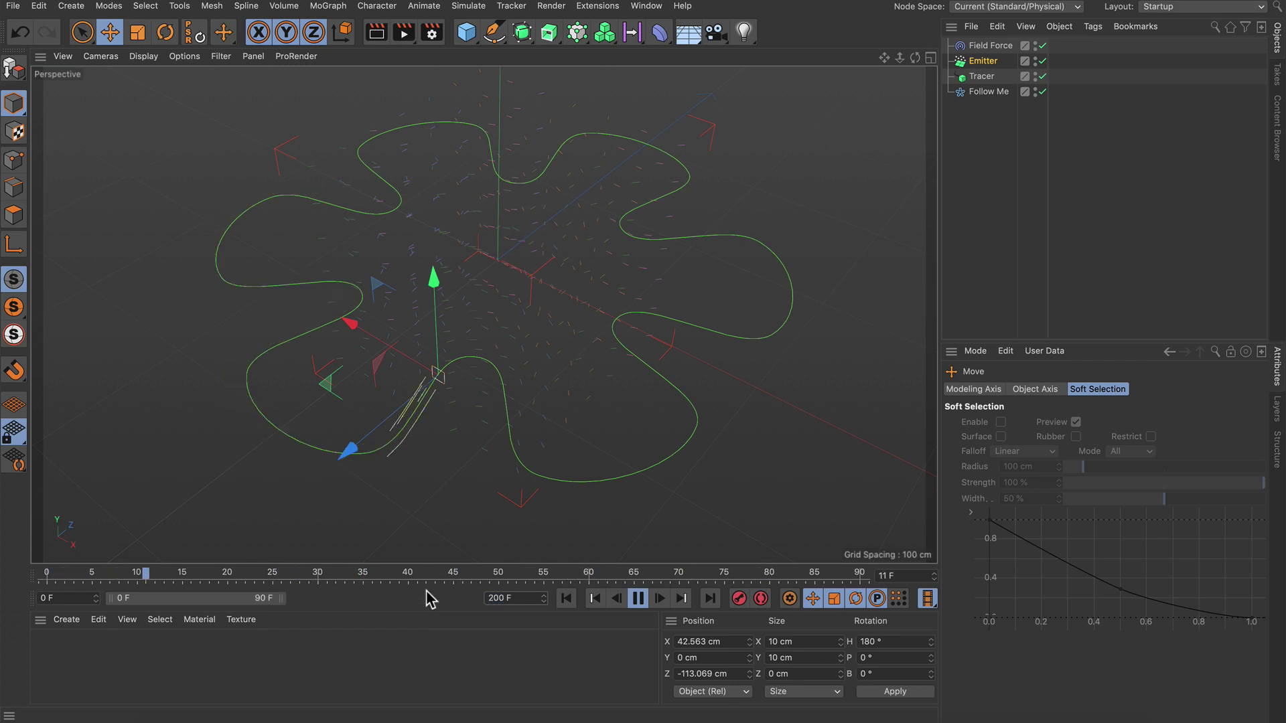
drag(276, 598, 477, 598)
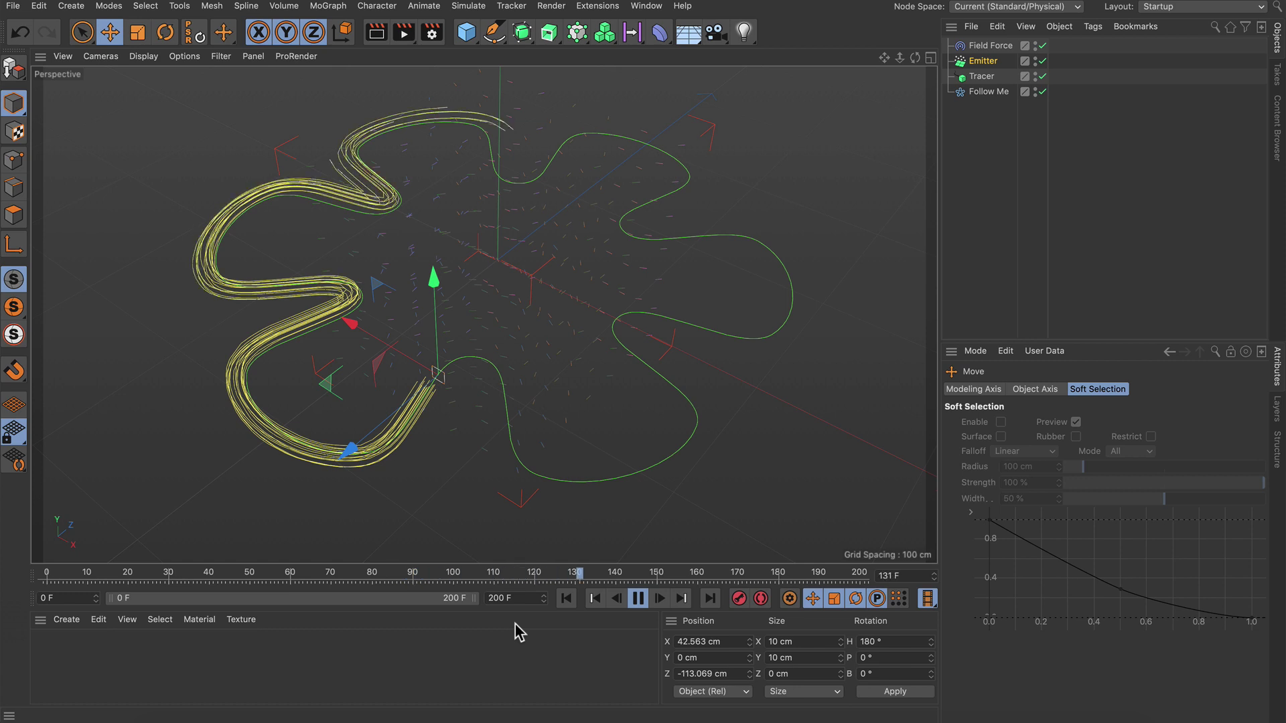
click(637, 599)
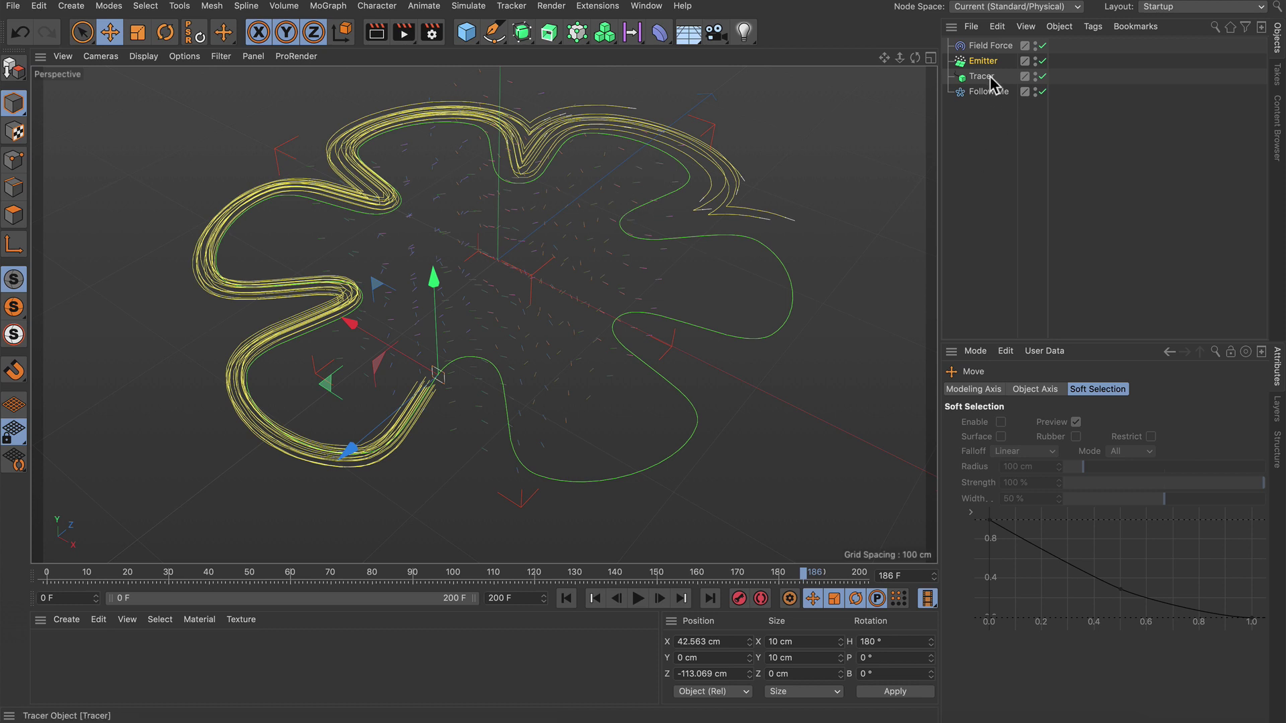
Add the Follow Me spline to the Field Force's field list a second time and set the new layer's remapping Min to 100%
click(992, 46)
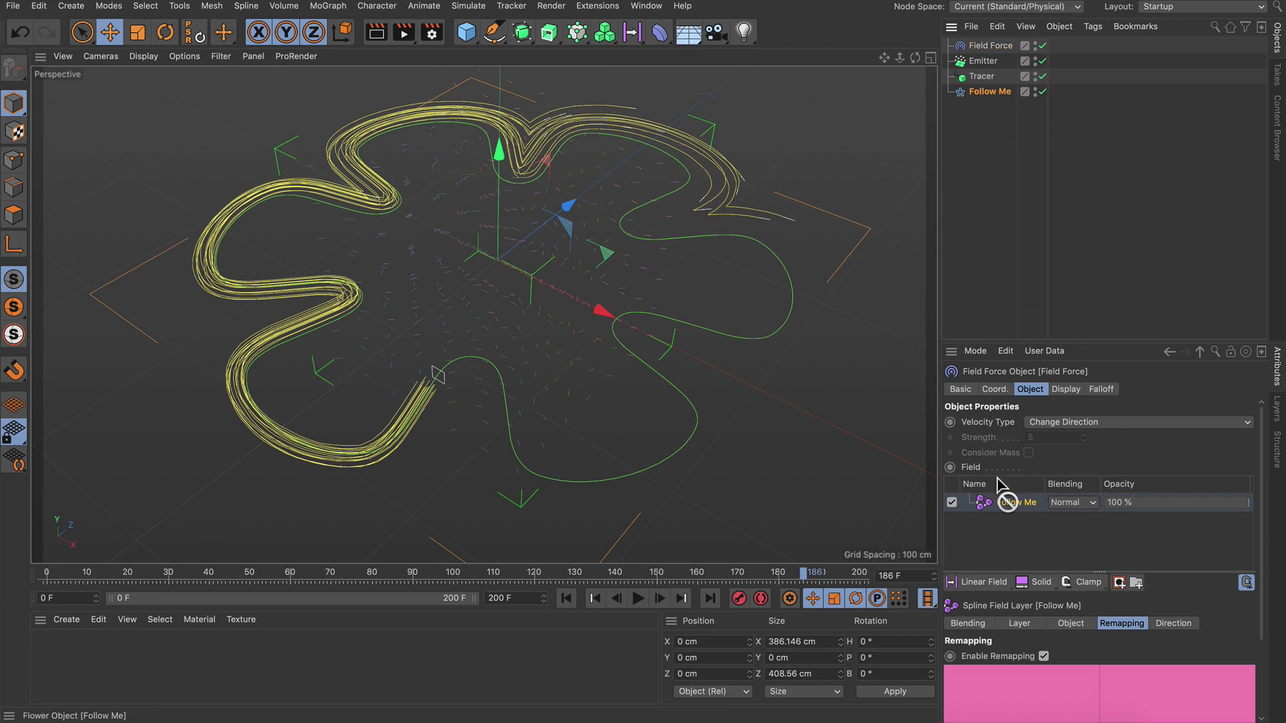
drag(997, 478, 1002, 496)
click(1003, 502)
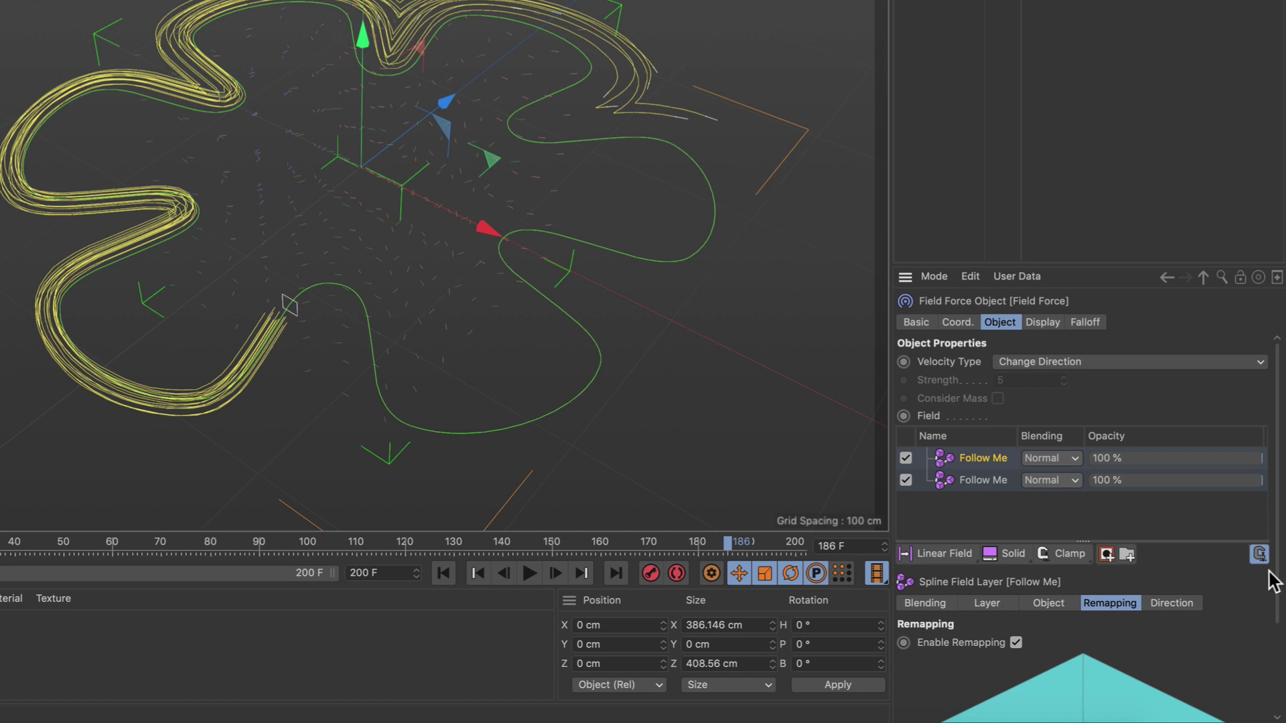
scroll(1275, 602, down, 3)
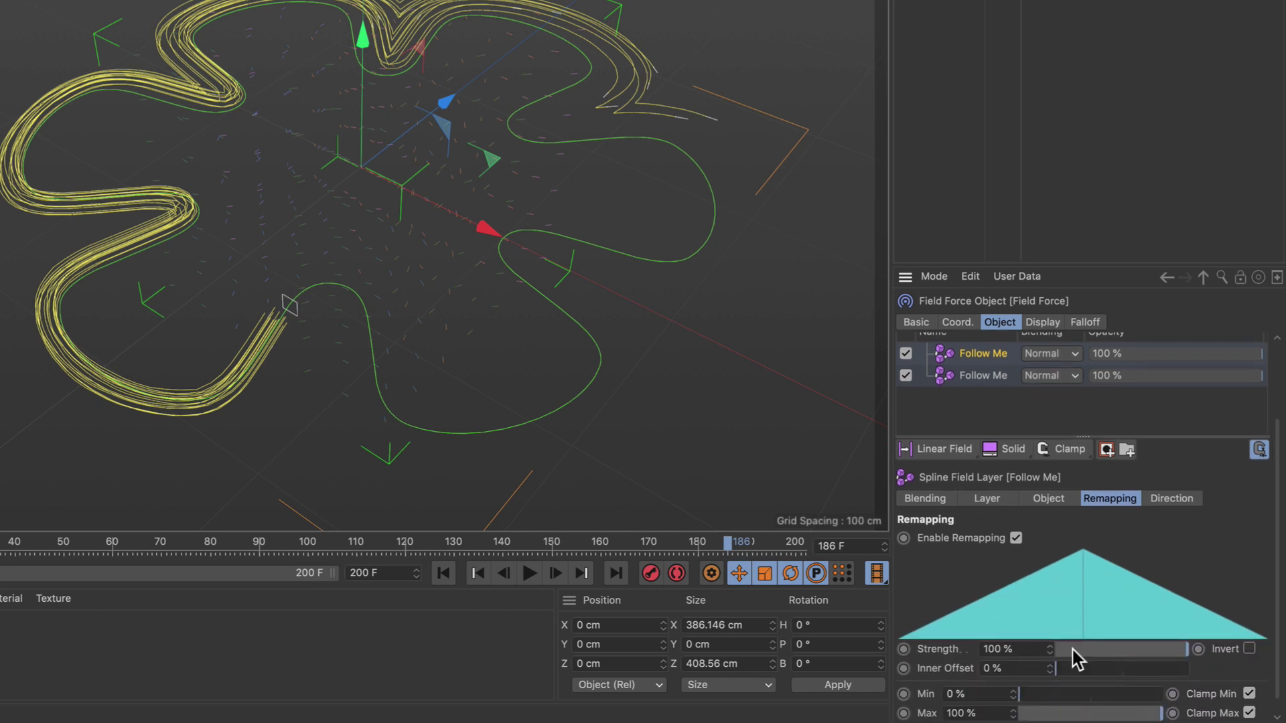
drag(1040, 698, 1189, 703)
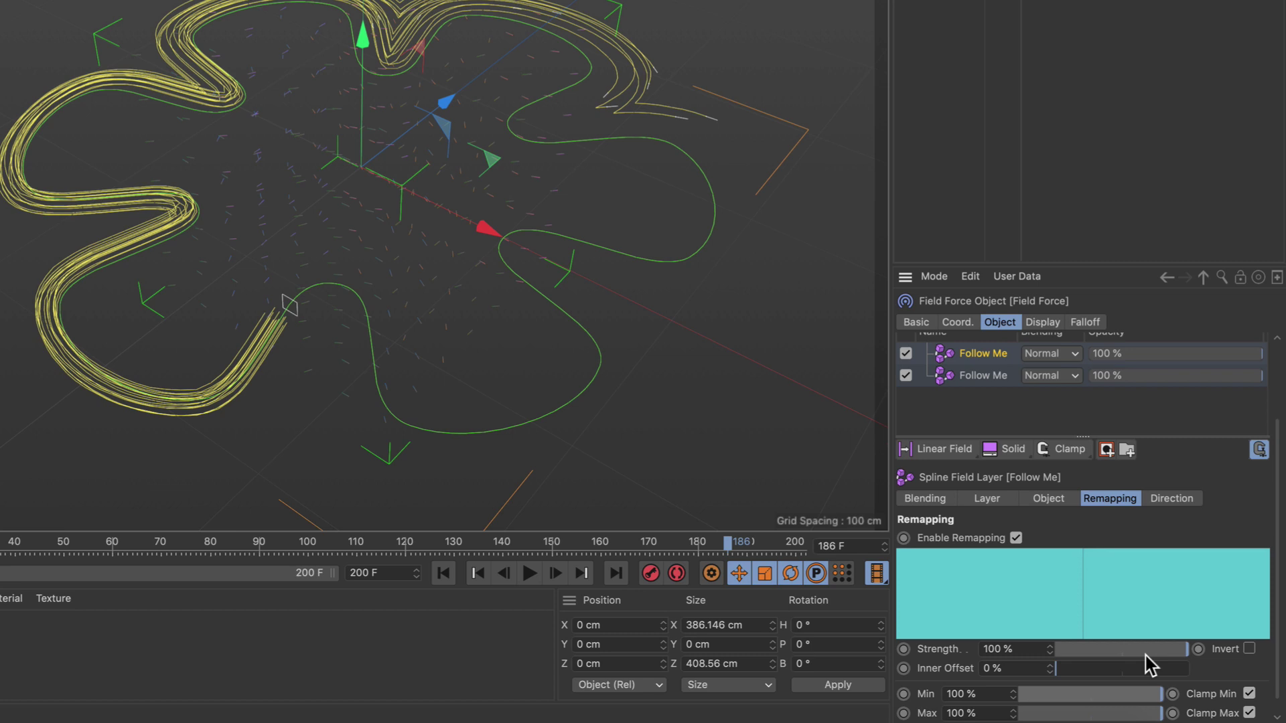
Set the upper Follow Me layer's distance mode to Radius and replay the animation
scroll(1150, 665, up, 1)
click(989, 519)
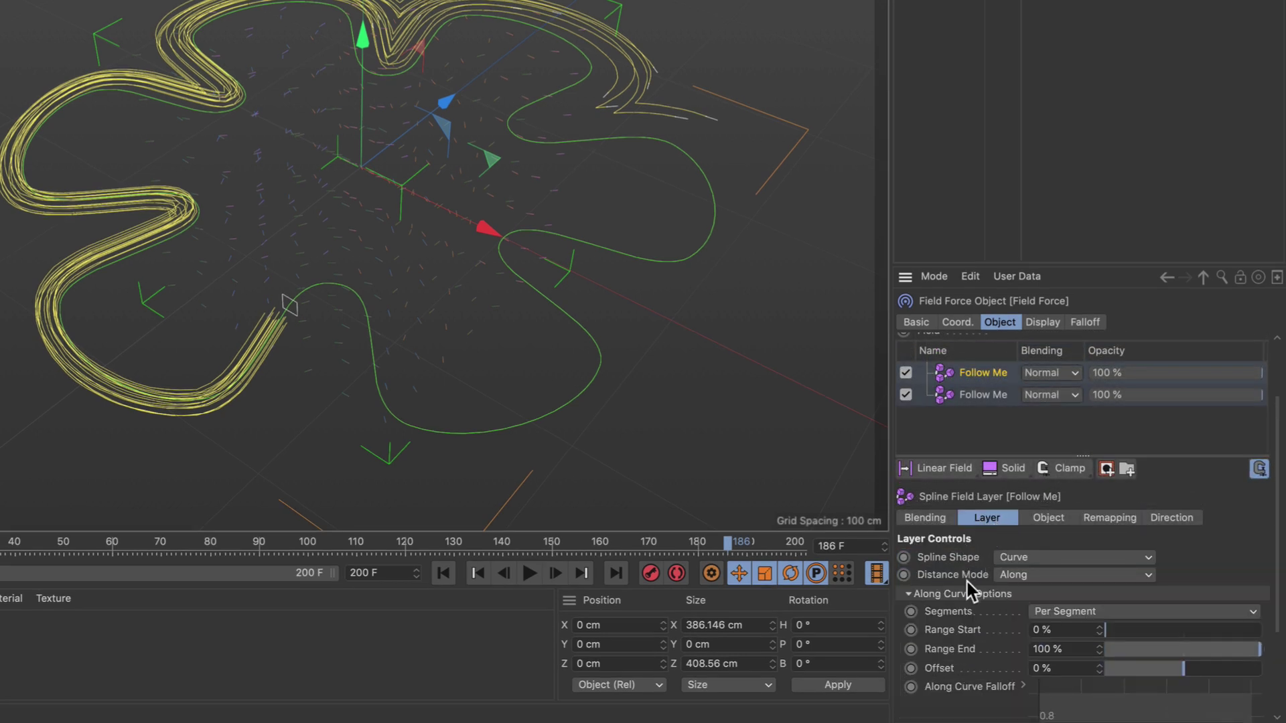
click(1023, 577)
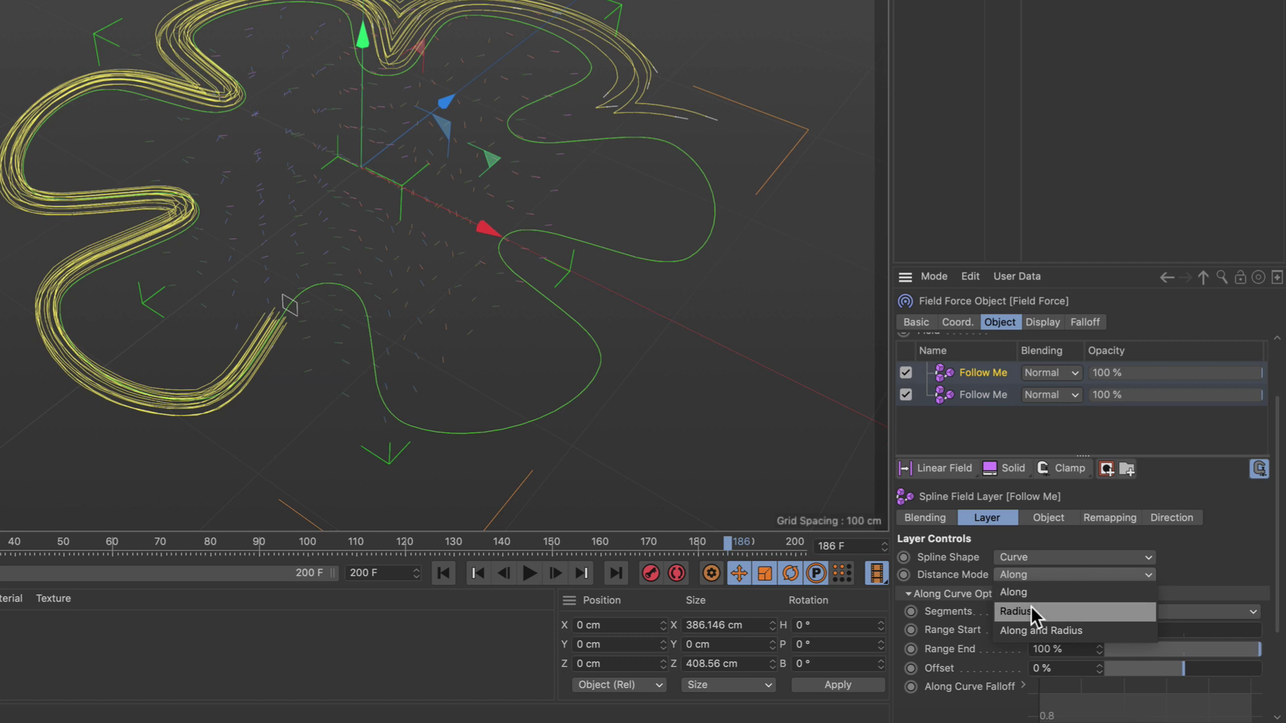
click(1030, 605)
click(483, 576)
click(529, 575)
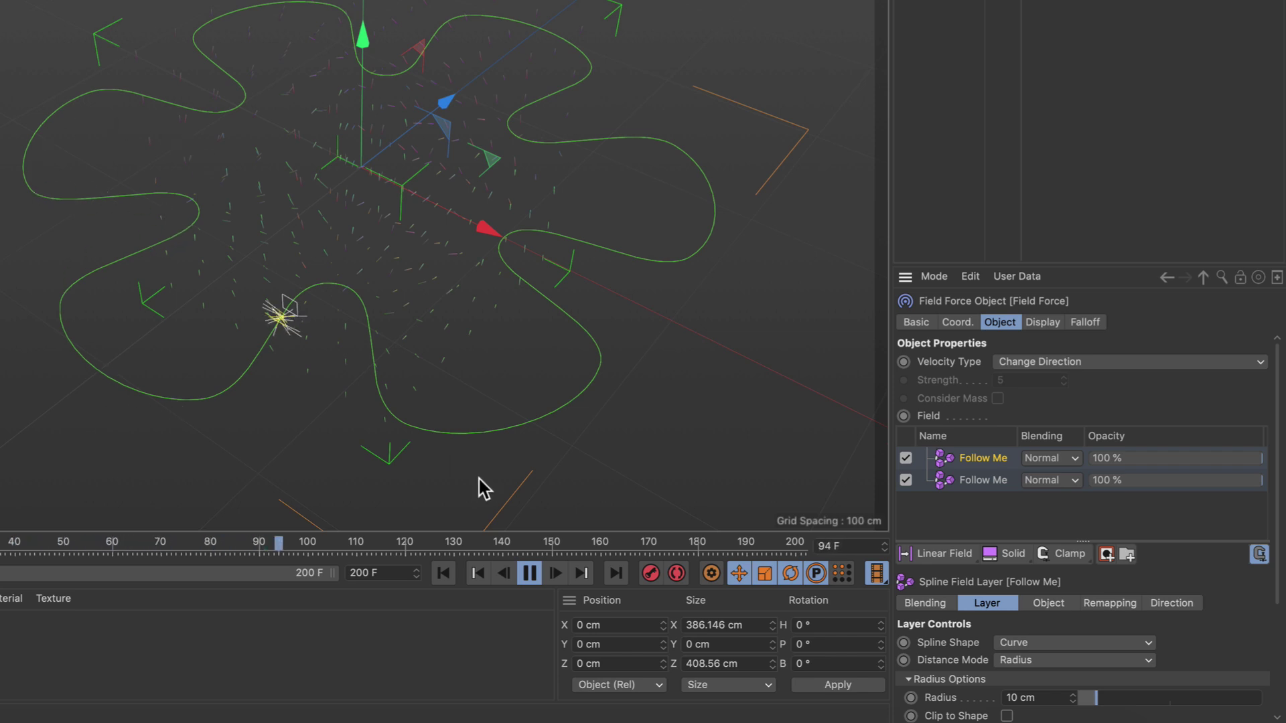
Set the upper Follow Me layer's opacity to 5%
double_click(1104, 458)
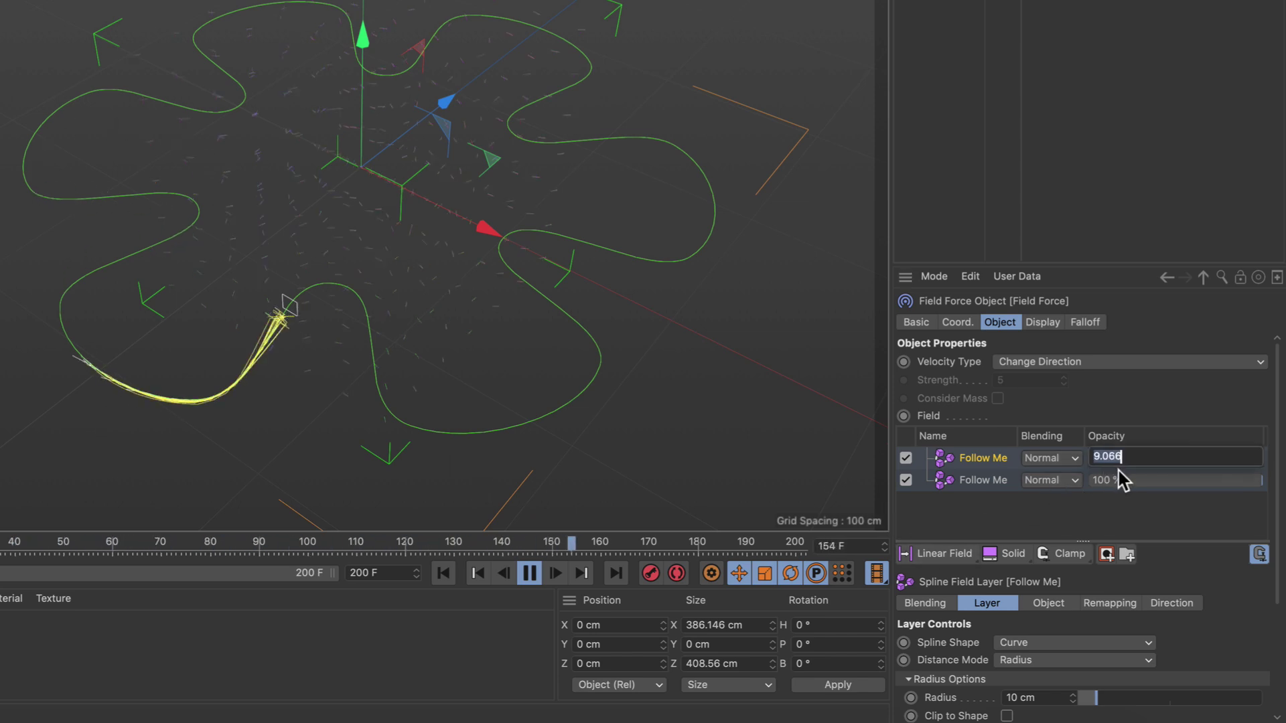
text(5)
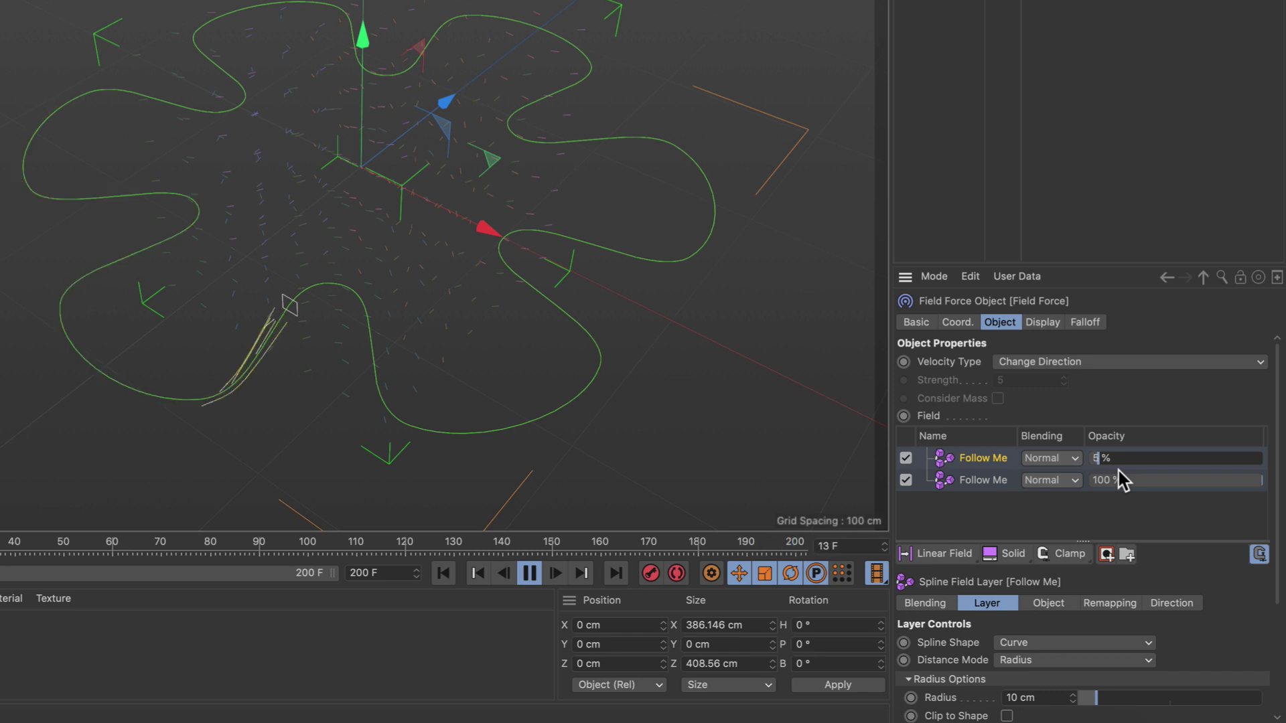